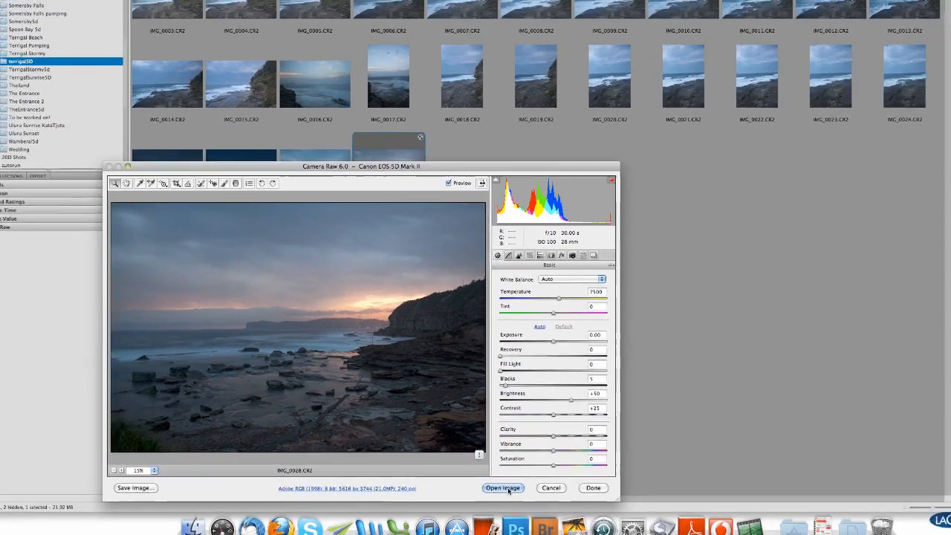
Step: Open the raw seascape IMG_0028.CR2 for editing in Photoshop and show it centred in full-screen mode
{"action": "left_click", "coordinate": [704, 516]}
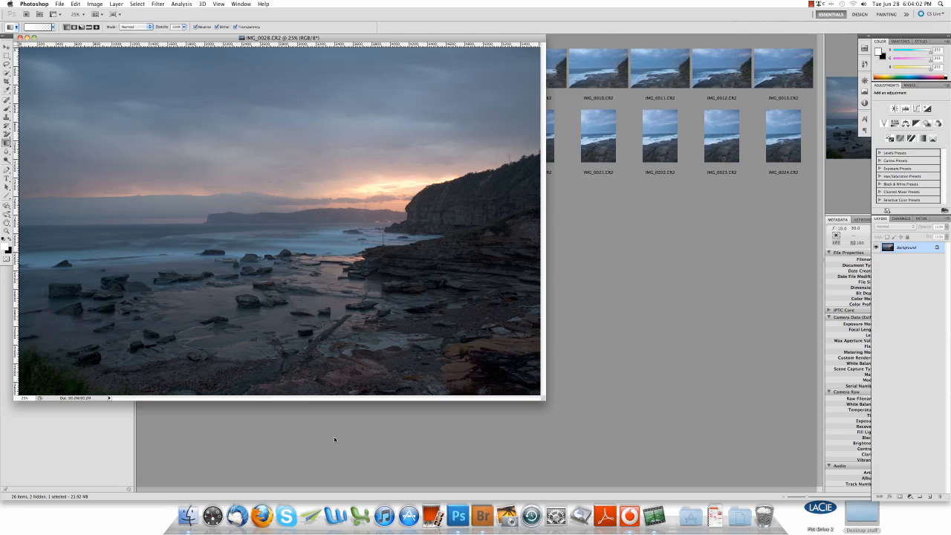
{"action": "key", "text": "f"}
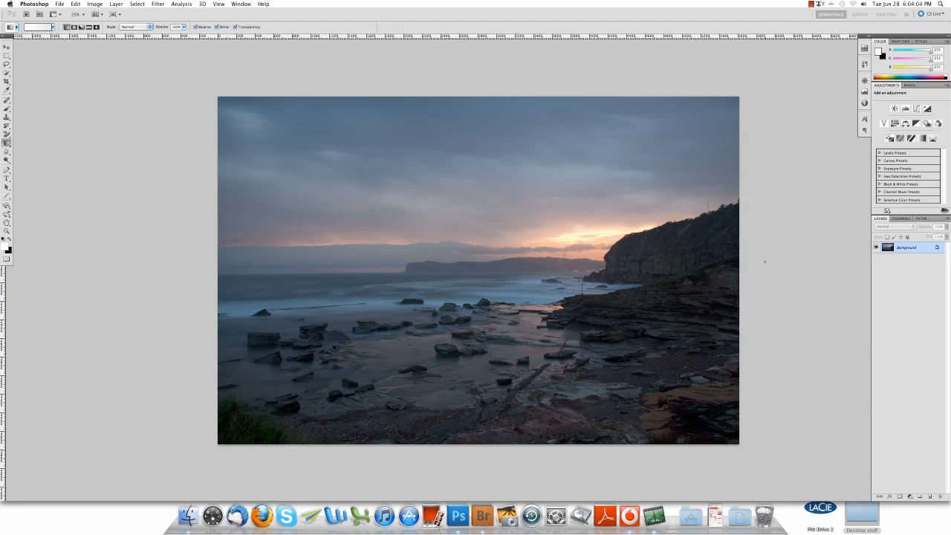
{"action": "scroll", "coordinate": [756, 270], "scroll_direction": "right", "scroll_amount": 3}
{"action": "scroll", "coordinate": [755, 271], "scroll_direction": "down", "scroll_amount": 2}
{"action": "scroll", "coordinate": [755, 271], "scroll_direction": "up", "scroll_amount": 3}
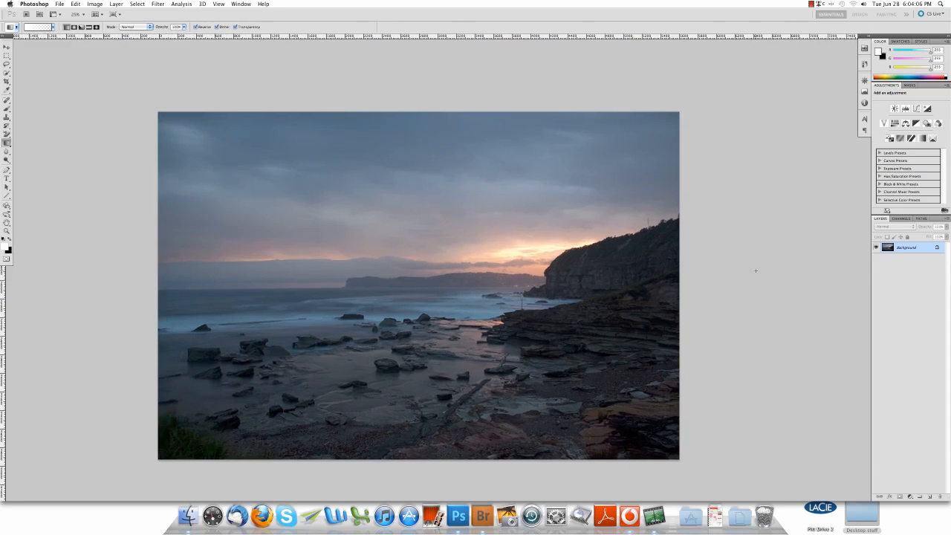
{"action": "scroll", "coordinate": [755, 270], "scroll_direction": "left", "scroll_amount": 3}
{"action": "scroll", "coordinate": [755, 270], "scroll_direction": "left", "scroll_amount": 2}
{"action": "scroll", "coordinate": [756, 271], "scroll_direction": "down", "scroll_amount": 2}
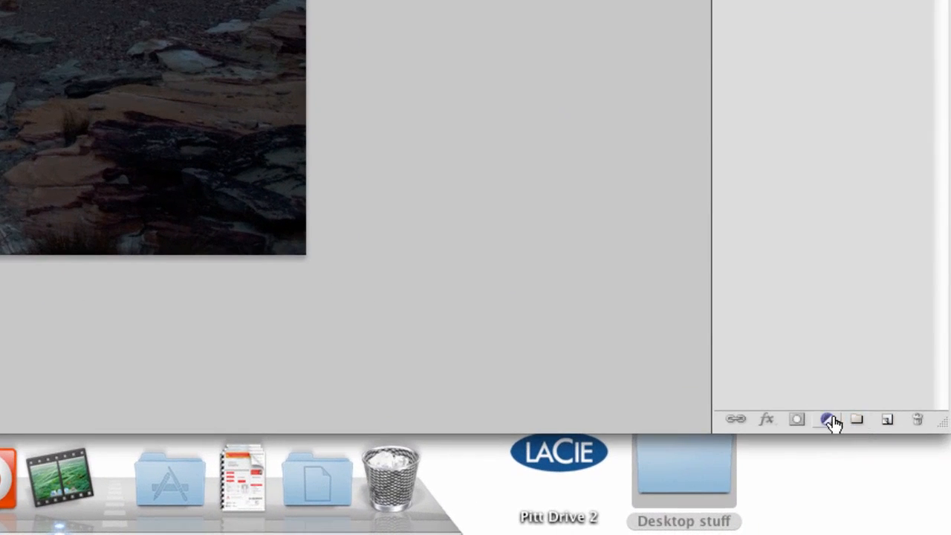
Step: Add a Levels adjustment layer and set its shadow input to 9 and highlight input to 244
{"action": "left_click", "coordinate": [828, 420]}
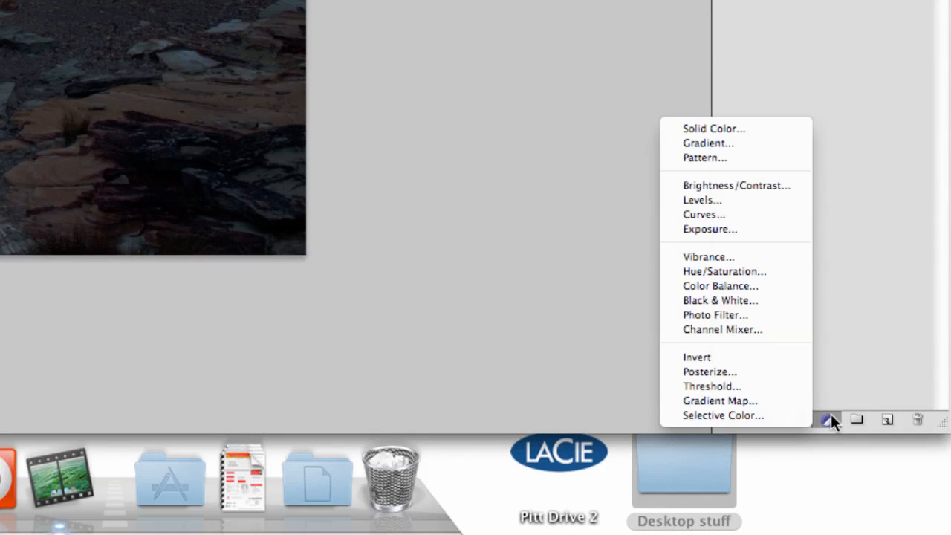
{"action": "left_click", "coordinate": [710, 201]}
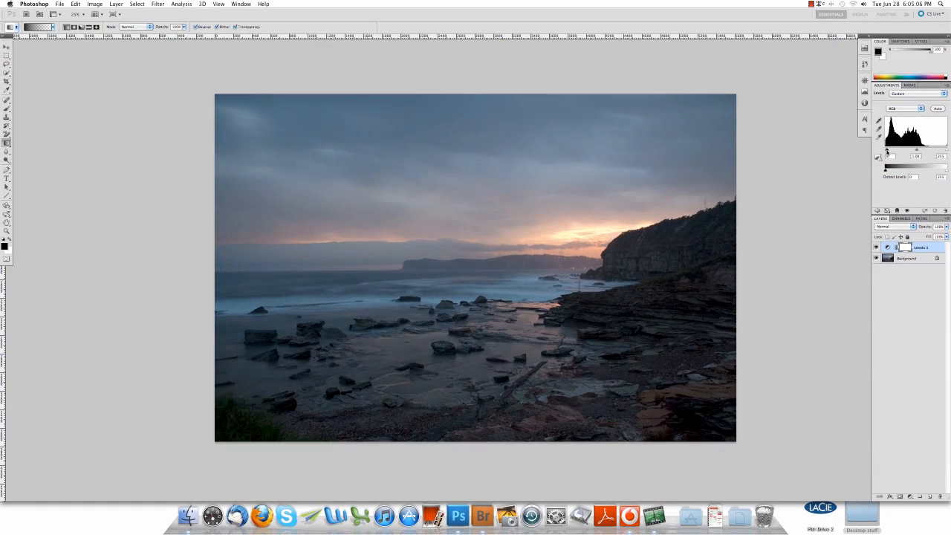
{"action": "left_click_drag", "start_coordinate": [887, 151], "coordinate": [889, 151]}
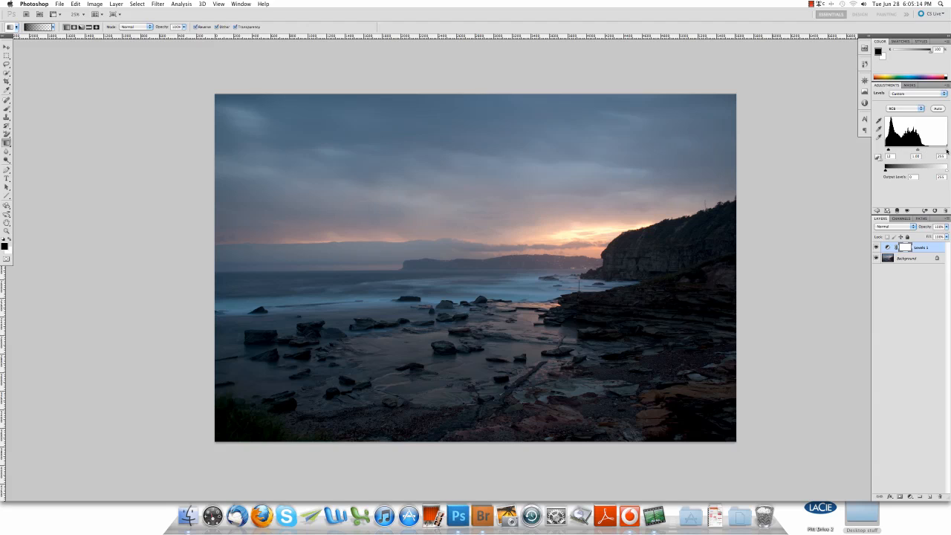
{"action": "left_click_drag", "start_coordinate": [946, 151], "coordinate": [945, 151]}
{"action": "left_click_drag", "start_coordinate": [888, 151], "coordinate": [886, 150]}
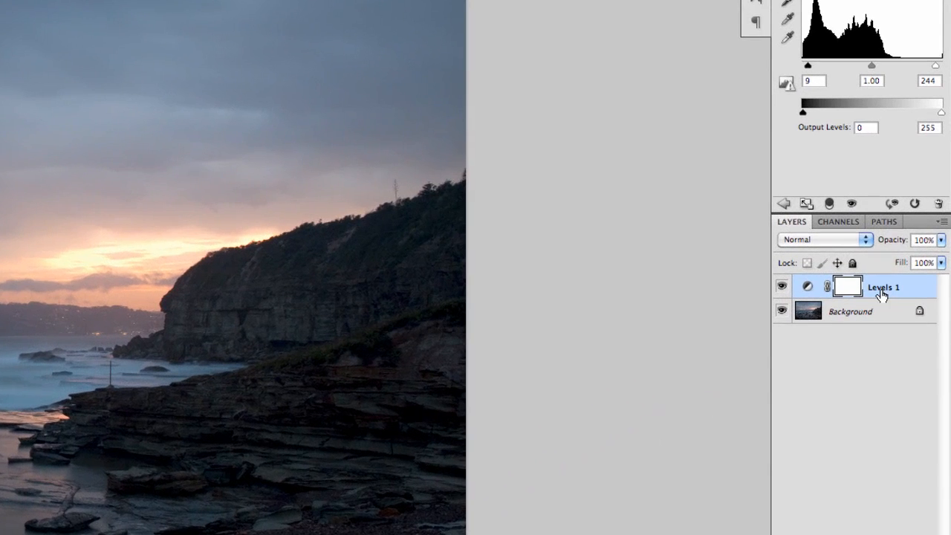
Step: Rename the new Levels adjustment layer as Contrast
{"action": "left_click", "coordinate": [882, 293]}
{"action": "double_click", "coordinate": [882, 293]}
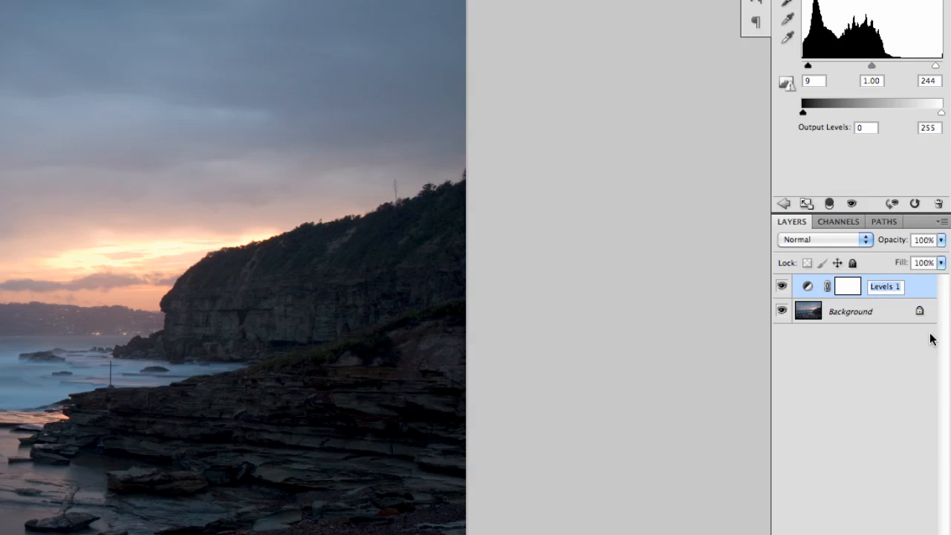
{"action": "type", "text": "Contrast"}
{"action": "key", "text": "Return"}
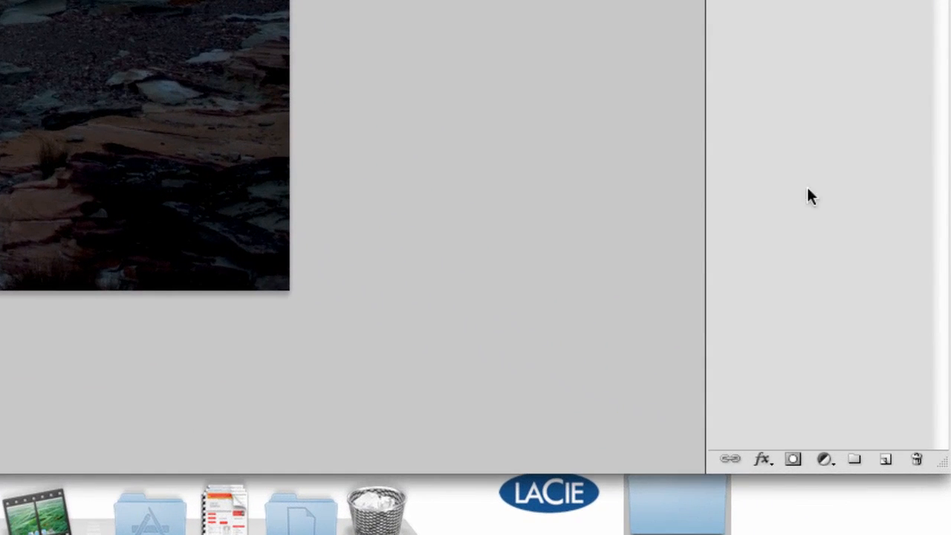
Step: Add a second Levels adjustment layer, name it Darken Sky and make its layer mask active
{"action": "left_click", "coordinate": [824, 459]}
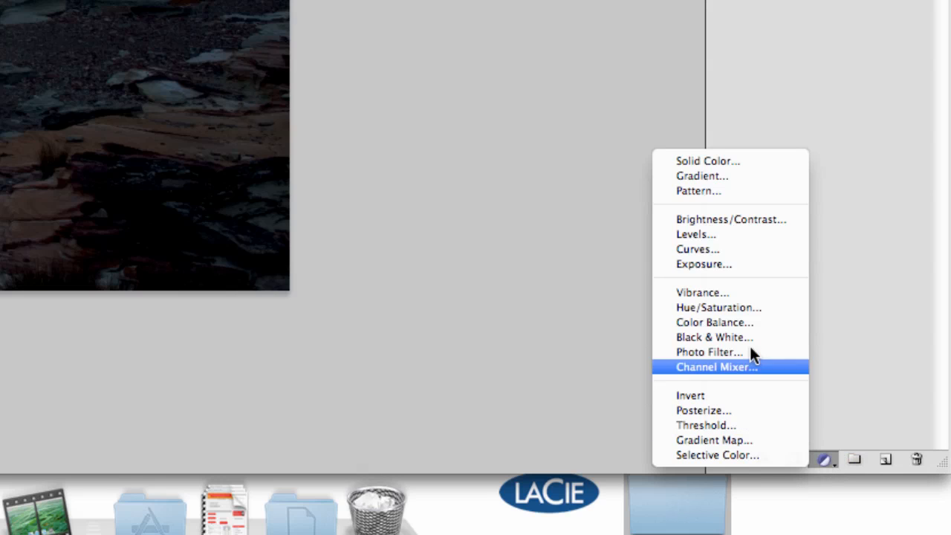
{"action": "left_click", "coordinate": [726, 237]}
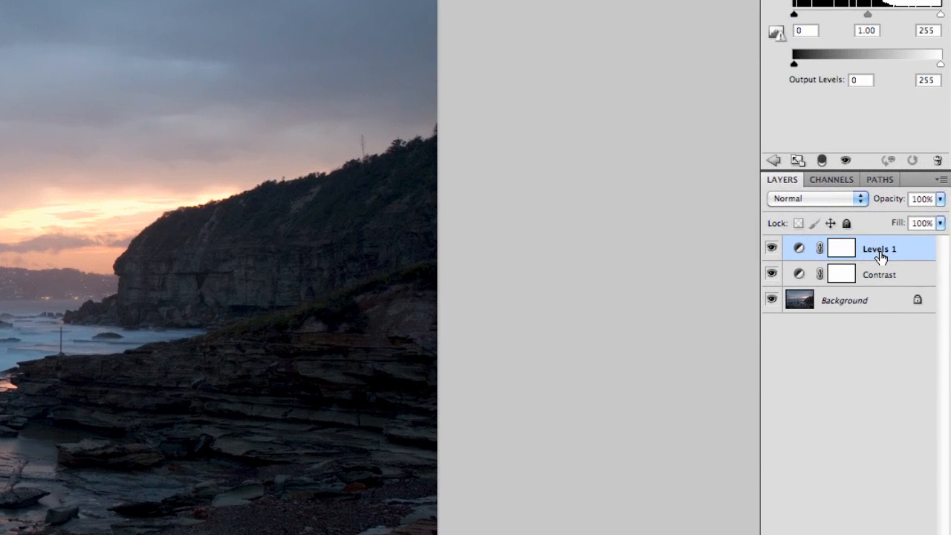
{"action": "double_click", "coordinate": [880, 256]}
{"action": "type", "text": "Darken Sky"}
{"action": "key", "text": "Return"}
{"action": "left_click", "coordinate": [842, 252]}
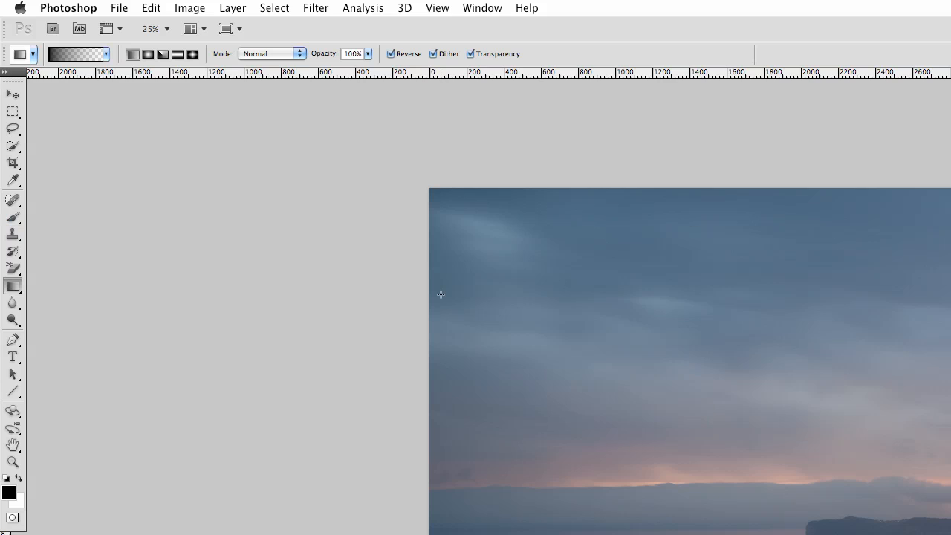
Step: Activate the Brush tool and set the Darken Sky layer's shadow input level to 22
{"action": "key", "text": "b"}
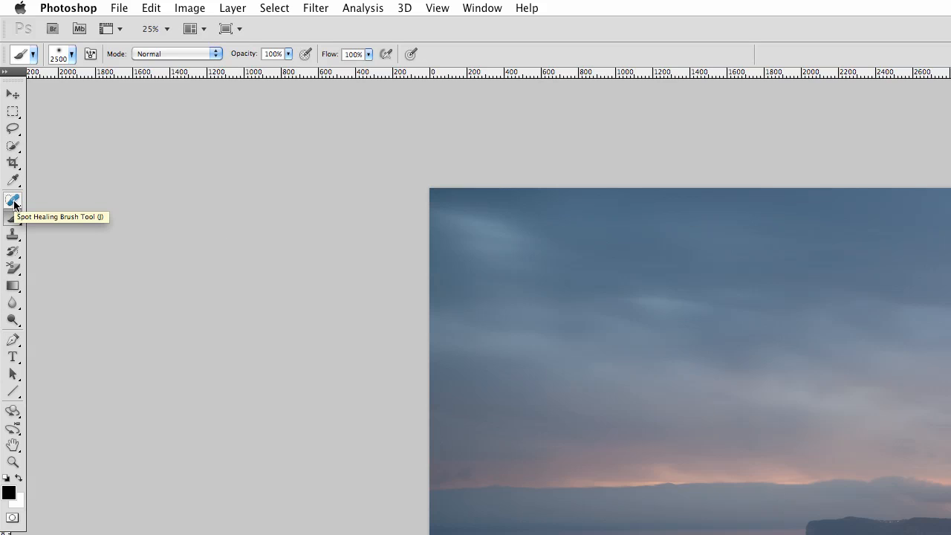
{"action": "left_click", "coordinate": [13, 200]}
{"action": "key", "text": "b"}
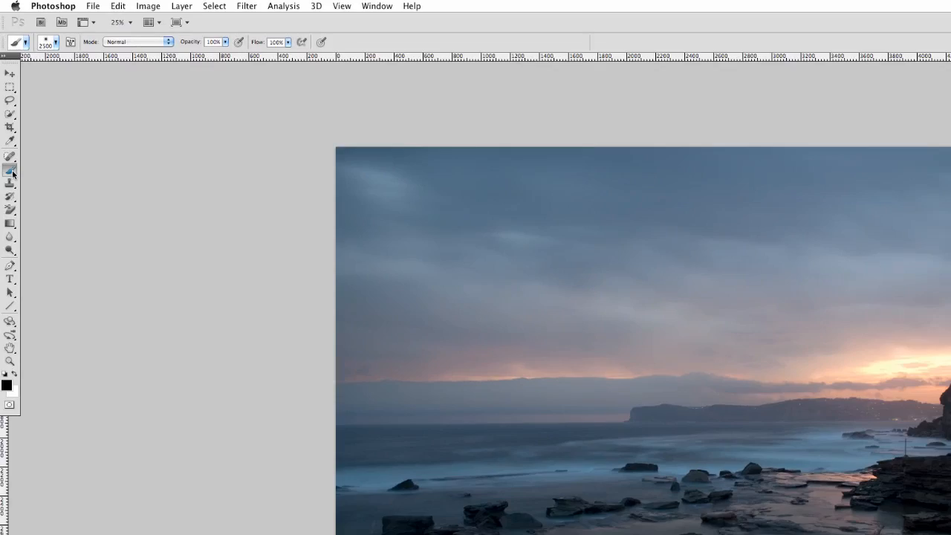
{"action": "left_click", "coordinate": [15, 219]}
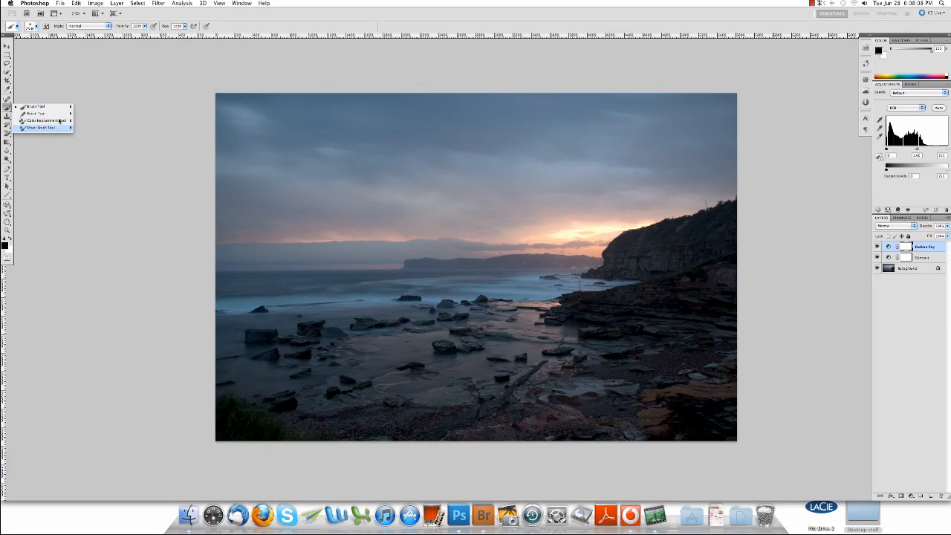
{"action": "left_click", "coordinate": [12, 110]}
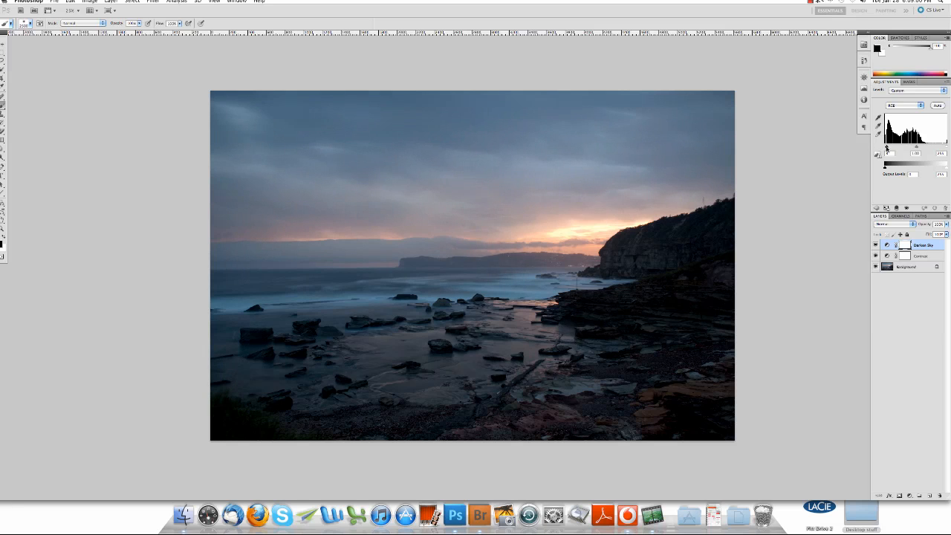
{"action": "left_click_drag", "start_coordinate": [886, 148], "coordinate": [891, 149]}
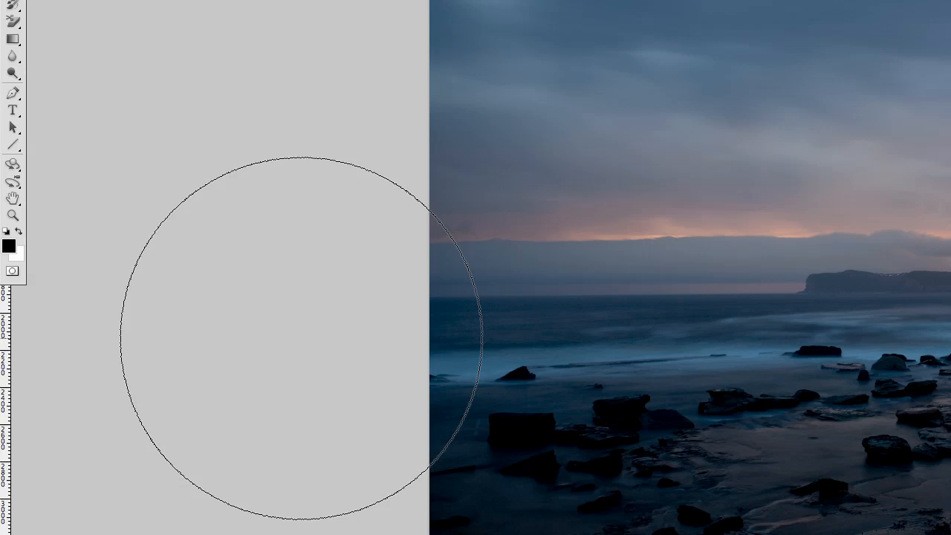
Step: Swap the foreground and background colours back and forth, ending with black as the foreground
{"action": "key", "text": "x"}
{"action": "key", "text": "x"}
{"action": "key", "text": "x"}
{"action": "key", "text": "x"}
{"action": "key", "text": "x"}
{"action": "key", "text": "x"}
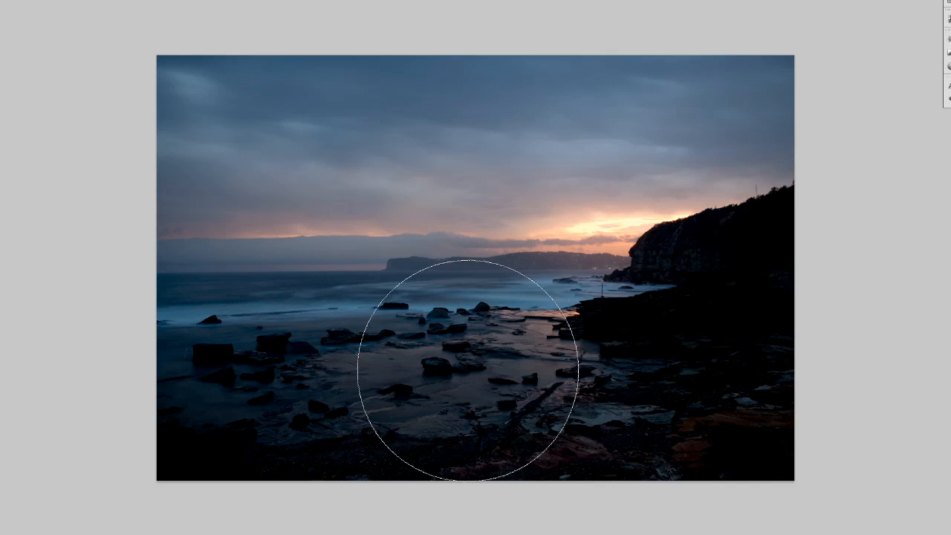
Step: Shrink the brush over the image and enlarge it back to its original size
{"action": "key", "text": "bracketleft"}
{"action": "key", "text": "bracketleft"}
{"action": "key", "text": "bracketleft"}
{"action": "key", "text": "bracketleft"}
{"action": "key", "text": "bracketleft"}
{"action": "key", "text": "bracketleft"}
{"action": "key", "text": "bracketleft"}
{"action": "key", "text": "bracketleft"}
{"action": "key", "text": "bracketleft"}
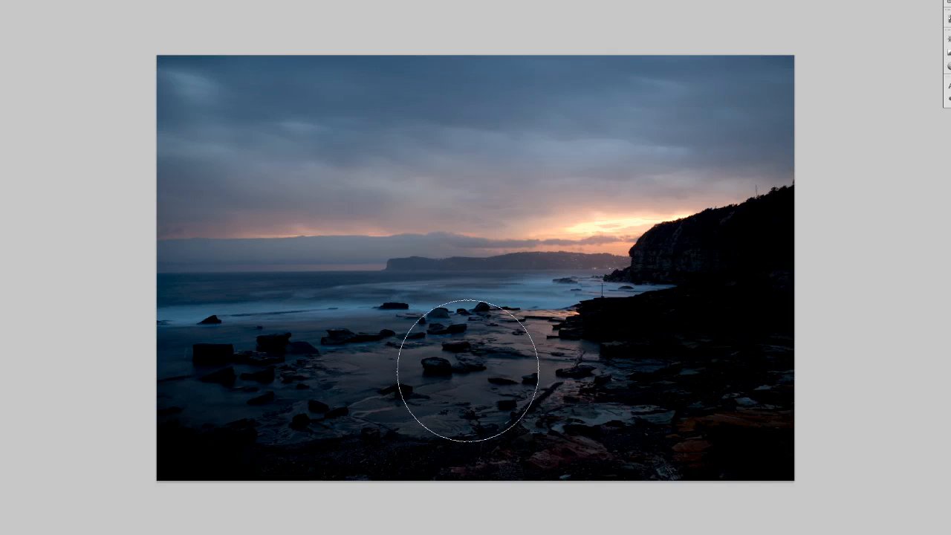
{"action": "key", "text": "bracketright"}
{"action": "key", "text": "bracketright"}
{"action": "key", "text": "bracketright"}
{"action": "key", "text": "bracketright"}
{"action": "key", "text": "bracketright"}
{"action": "key", "text": "bracketright"}
{"action": "key", "text": "bracketright"}
{"action": "key", "text": "bracketright"}
{"action": "key", "text": "bracketright"}
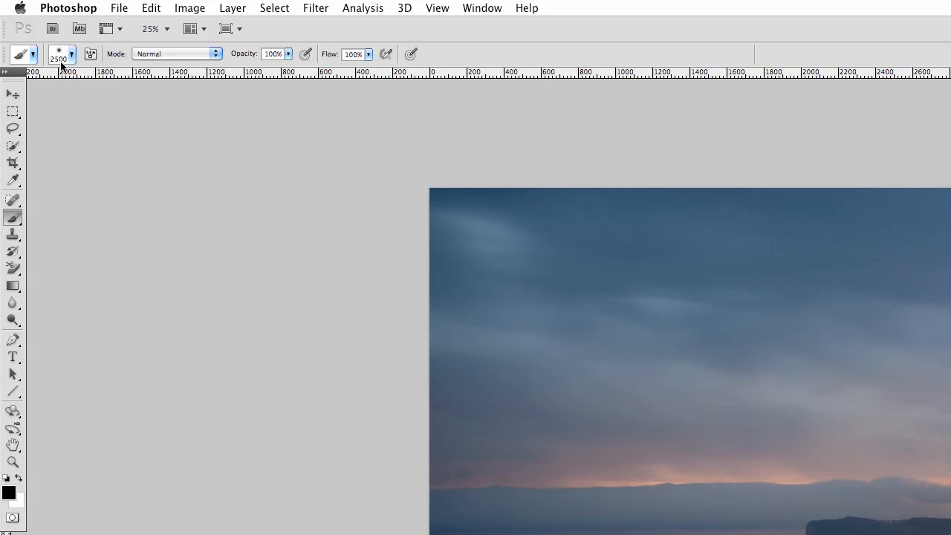
Step: Choose a soft round brush and paint black over the sea, rocks and cliff on the Darken Sky mask
{"action": "left_click", "coordinate": [81, 54]}
{"action": "left_click", "coordinate": [72, 54]}
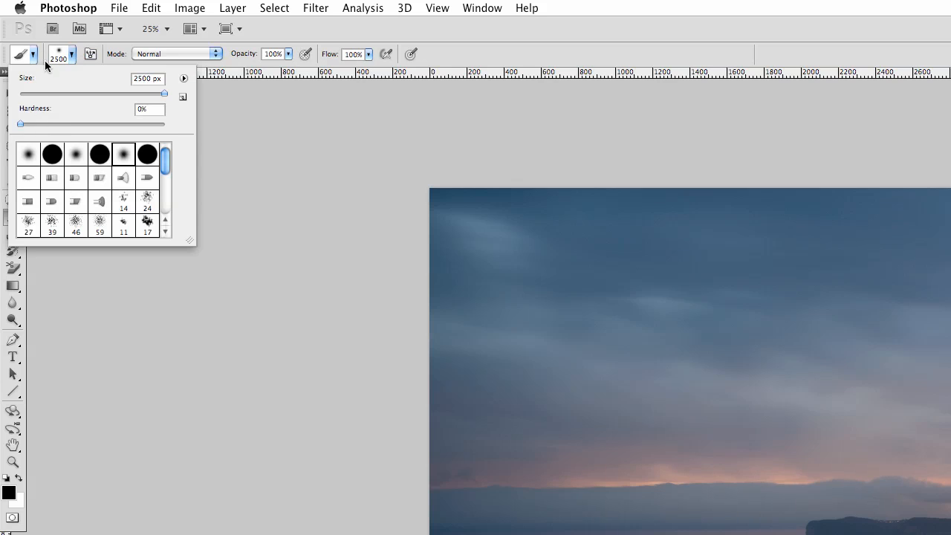
{"action": "double_click", "coordinate": [33, 156]}
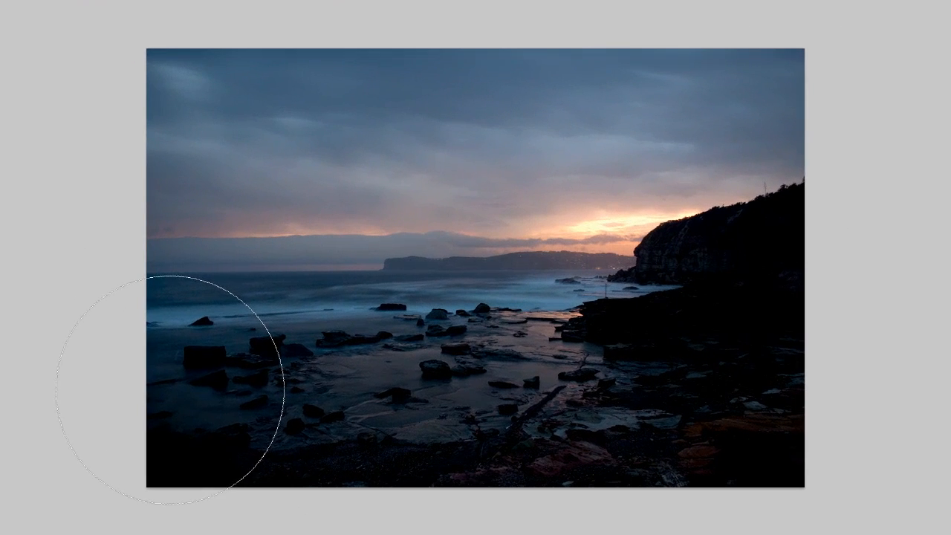
{"action": "left_click_drag", "start_coordinate": [233, 363], "coordinate": [258, 365]}
{"action": "mouse_move", "coordinate": [201, 391]}
{"action": "left_mouse_down"}
{"action": "mouse_move", "coordinate": [356, 402]}
{"action": "mouse_move", "coordinate": [138, 446]}
{"action": "mouse_move", "coordinate": [350, 447]}
{"action": "mouse_move", "coordinate": [494, 410]}
{"action": "mouse_move", "coordinate": [476, 400]}
{"action": "mouse_move", "coordinate": [772, 388]}
{"action": "mouse_move", "coordinate": [821, 315]}
{"action": "mouse_move", "coordinate": [798, 315]}
{"action": "mouse_move", "coordinate": [817, 300]}
{"action": "mouse_move", "coordinate": [774, 307]}
{"action": "mouse_move", "coordinate": [705, 335]}
{"action": "mouse_move", "coordinate": [680, 369]}
{"action": "mouse_move", "coordinate": [632, 386]}
{"action": "mouse_move", "coordinate": [456, 384]}
{"action": "mouse_move", "coordinate": [263, 403]}
{"action": "mouse_move", "coordinate": [194, 379]}
{"action": "mouse_move", "coordinate": [139, 398]}
{"action": "mouse_move", "coordinate": [63, 397]}
{"action": "mouse_move", "coordinate": [182, 410]}
{"action": "mouse_move", "coordinate": [291, 394]}
{"action": "mouse_move", "coordinate": [724, 385]}
{"action": "mouse_move", "coordinate": [790, 392]}
{"action": "mouse_move", "coordinate": [802, 364]}
{"action": "mouse_move", "coordinate": [801, 315]}
{"action": "mouse_move", "coordinate": [733, 328]}
{"action": "left_mouse_up"}
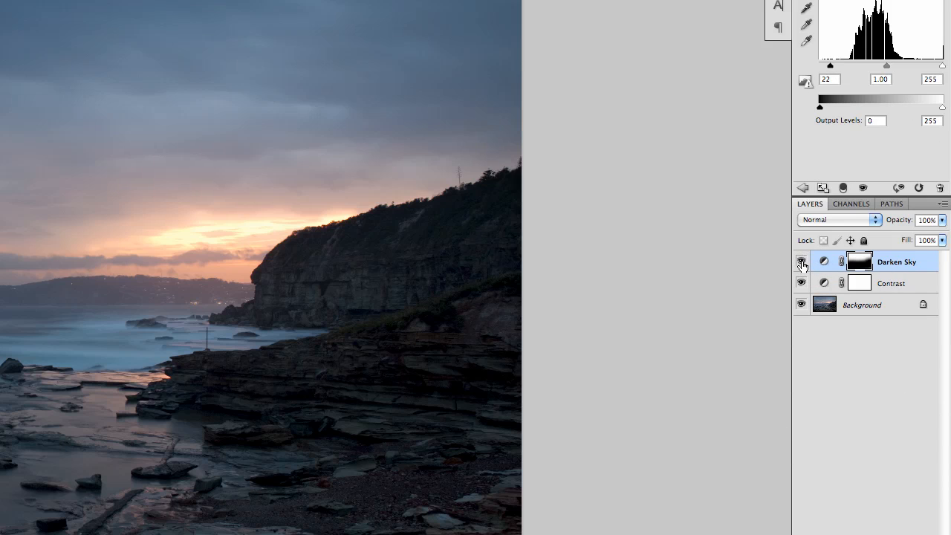
Step: Toggle the Darken Sky layer's visibility repeatedly to compare the photo before and after, leaving it switched on
{"action": "left_click", "coordinate": [802, 263]}
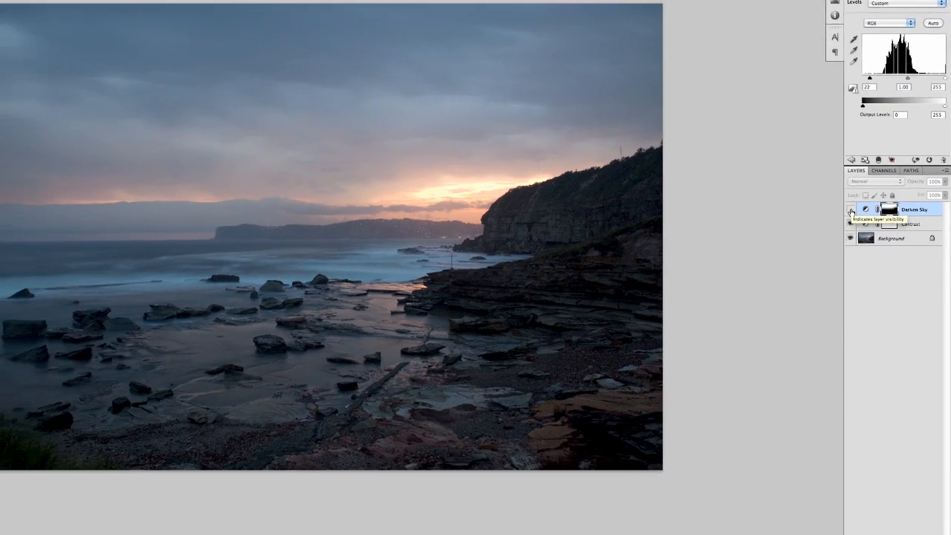
{"action": "left_click", "coordinate": [851, 211]}
{"action": "left_click", "coordinate": [854, 207]}
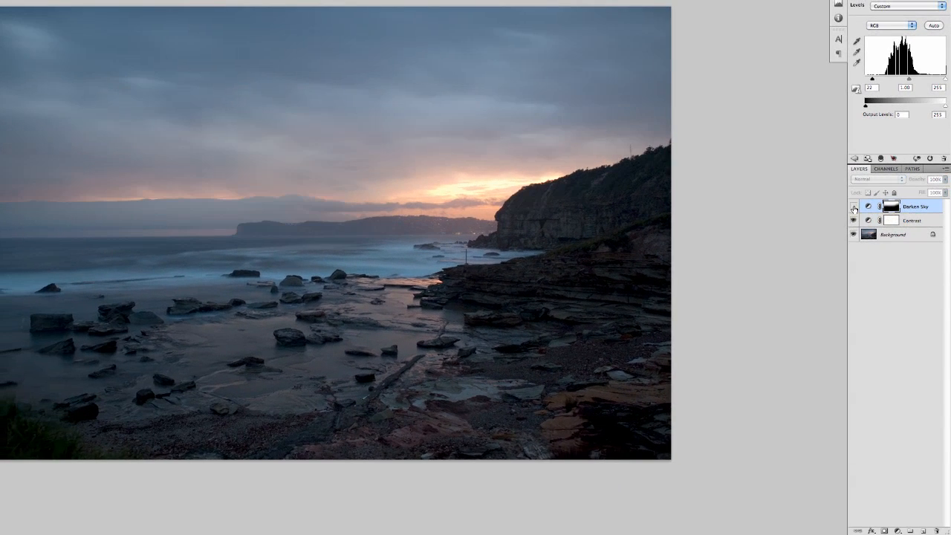
{"action": "left_click", "coordinate": [854, 207]}
{"action": "left_click", "coordinate": [854, 207]}
{"action": "left_click", "coordinate": [854, 207]}
{"action": "left_click", "coordinate": [854, 207]}
{"action": "left_click", "coordinate": [853, 208]}
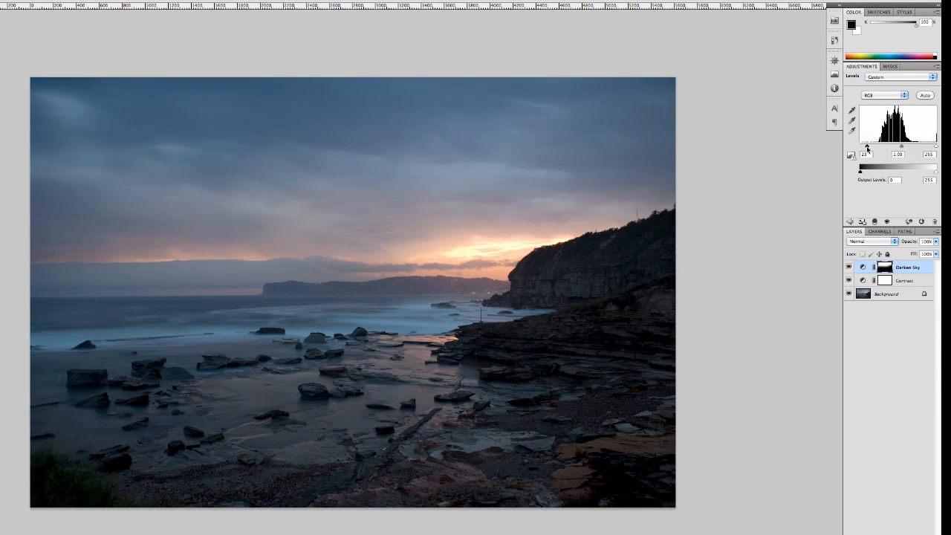
Step: Raise the Darken Sky layer's shadow input level further to deepen the sky
{"action": "left_click_drag", "start_coordinate": [867, 148], "coordinate": [870, 149]}
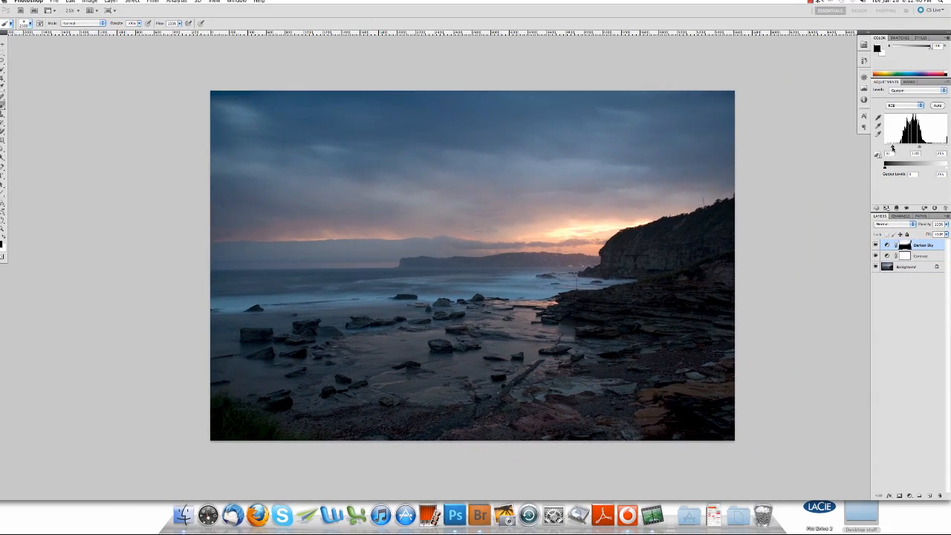
{"action": "mouse_move", "coordinate": [886, 147]}
{"action": "left_mouse_down"}
{"action": "mouse_move", "coordinate": [918, 148]}
{"action": "mouse_move", "coordinate": [896, 148]}
{"action": "left_mouse_up"}
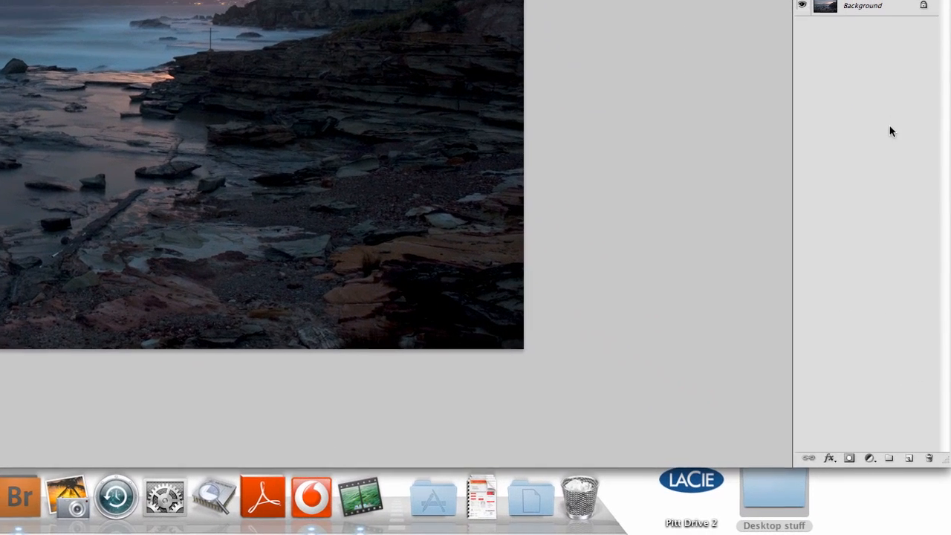
Step: Add a third Levels adjustment layer named Lighten FG and lower its highlight input to brighten the foreground
{"action": "left_click", "coordinate": [869, 458]}
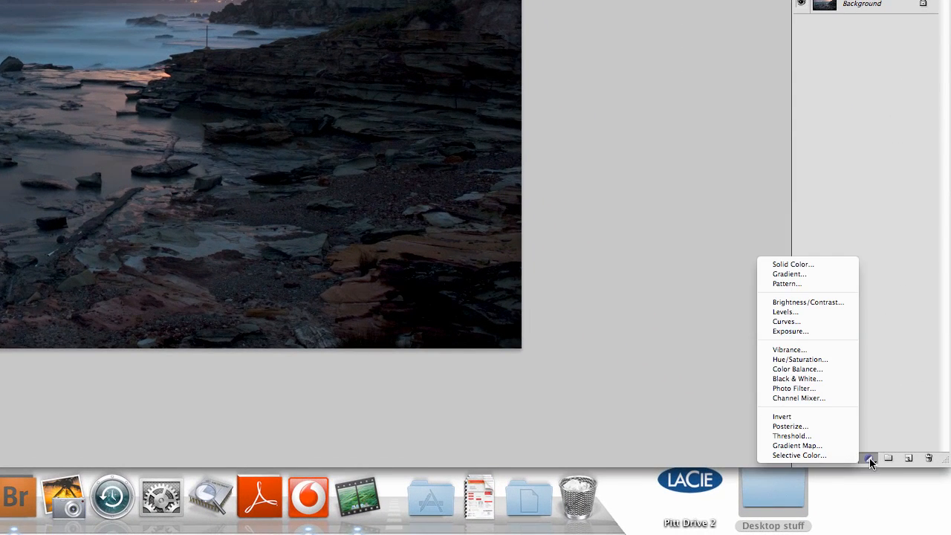
{"action": "left_click", "coordinate": [779, 312]}
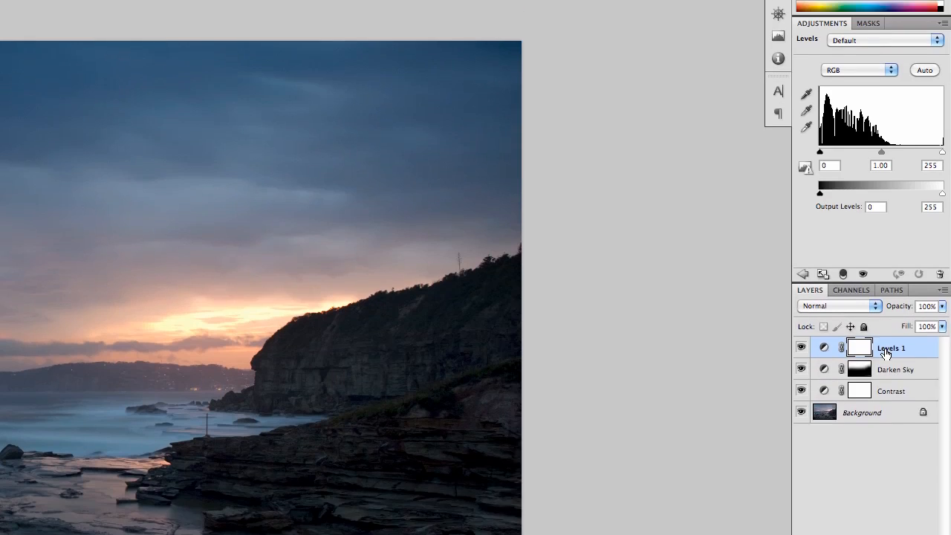
{"action": "double_click", "coordinate": [885, 400]}
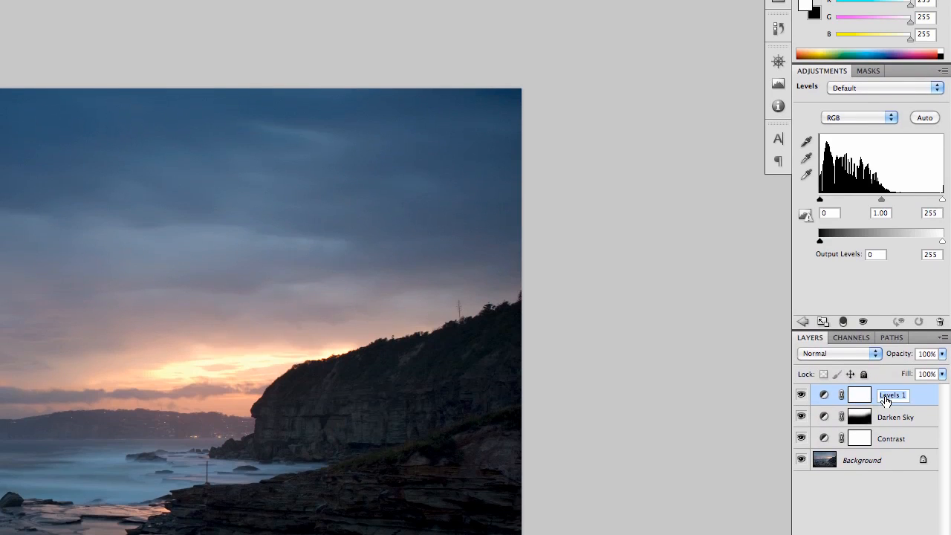
{"action": "type", "text": "Lighten FG"}
{"action": "key", "text": "Return"}
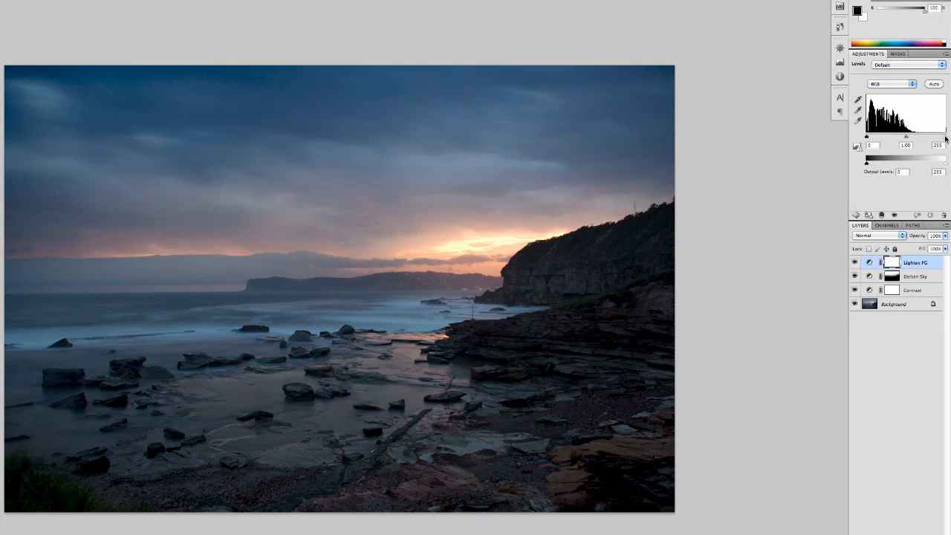
{"action": "left_click_drag", "start_coordinate": [945, 138], "coordinate": [917, 139]}
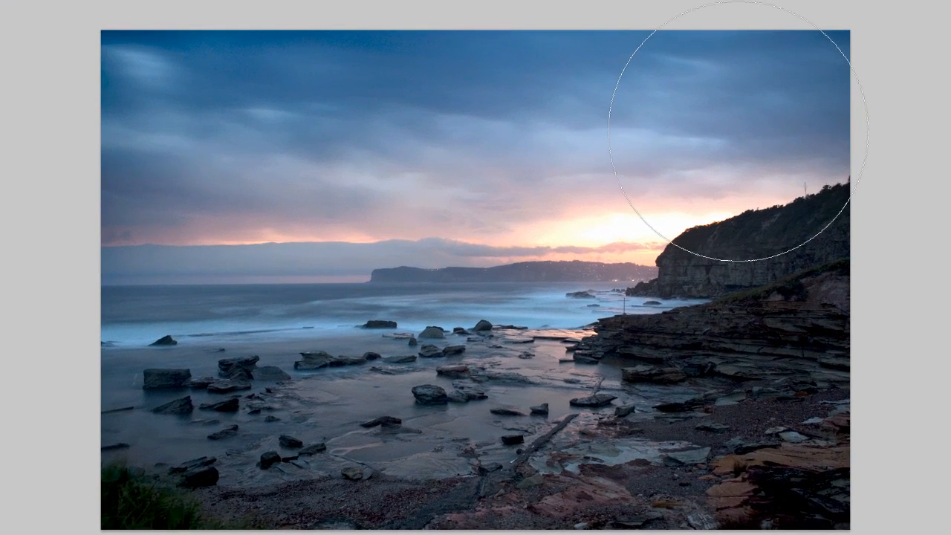
Step: Reduce the brush size and paint black over the whole sky on the Lighten FG mask
{"action": "key", "text": "bracketleft"}
{"action": "key", "text": "bracketleft"}
{"action": "key", "text": "bracketleft"}
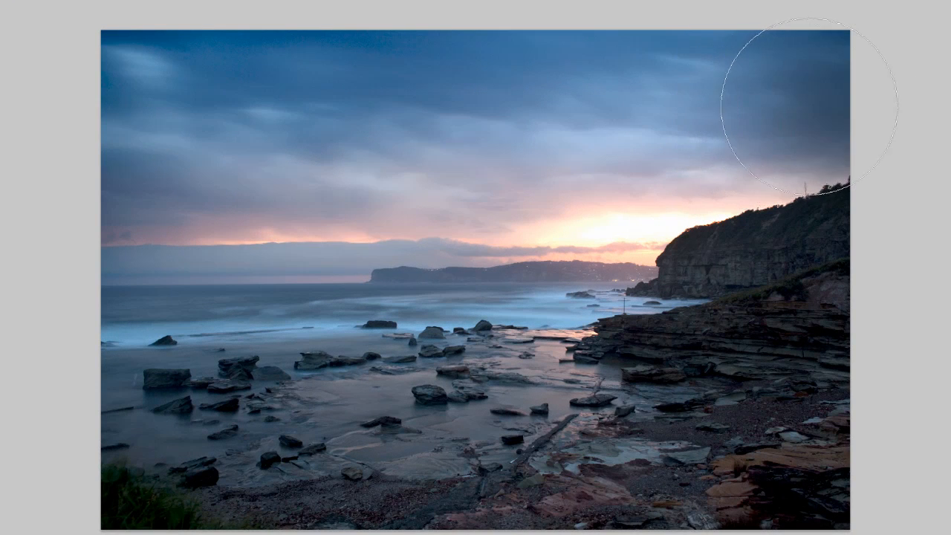
{"action": "mouse_move", "coordinate": [613, 174]}
{"action": "left_mouse_down"}
{"action": "mouse_move", "coordinate": [586, 196]}
{"action": "mouse_move", "coordinate": [398, 194]}
{"action": "mouse_move", "coordinate": [77, 215]}
{"action": "mouse_move", "coordinate": [90, 68]}
{"action": "mouse_move", "coordinate": [472, 66]}
{"action": "mouse_move", "coordinate": [805, 34]}
{"action": "mouse_move", "coordinate": [823, 37]}
{"action": "mouse_move", "coordinate": [709, 98]}
{"action": "mouse_move", "coordinate": [833, 93]}
{"action": "mouse_move", "coordinate": [844, 101]}
{"action": "mouse_move", "coordinate": [748, 138]}
{"action": "mouse_move", "coordinate": [691, 136]}
{"action": "mouse_move", "coordinate": [636, 156]}
{"action": "mouse_move", "coordinate": [601, 179]}
{"action": "mouse_move", "coordinate": [607, 189]}
{"action": "mouse_move", "coordinate": [298, 212]}
{"action": "mouse_move", "coordinate": [88, 189]}
{"action": "mouse_move", "coordinate": [833, 42]}
{"action": "mouse_move", "coordinate": [129, 51]}
{"action": "mouse_move", "coordinate": [72, 81]}
{"action": "left_mouse_up"}
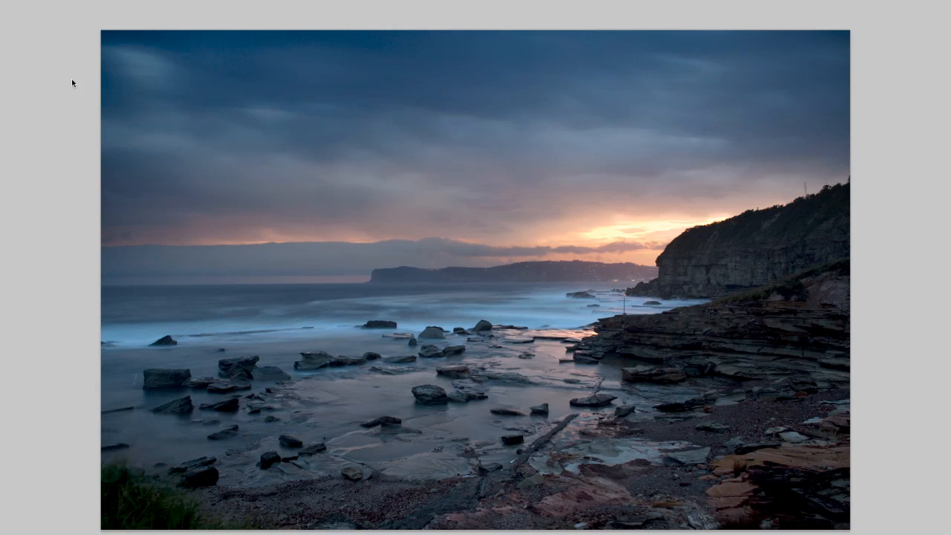
{"action": "mouse_move", "coordinate": [785, 363]}
{"action": "left_mouse_down"}
{"action": "mouse_move", "coordinate": [713, 417]}
{"action": "mouse_move", "coordinate": [769, 338]}
{"action": "mouse_move", "coordinate": [833, 353]}
{"action": "left_mouse_up"}
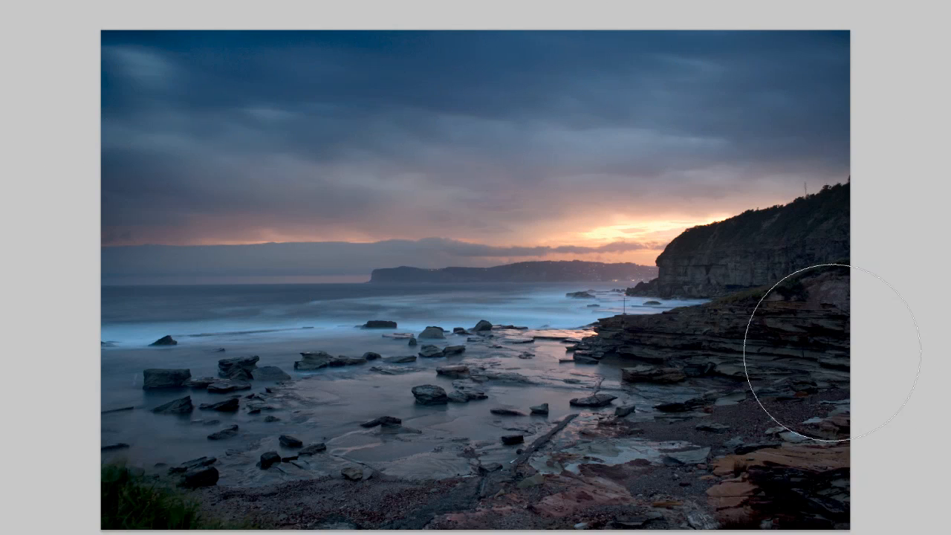